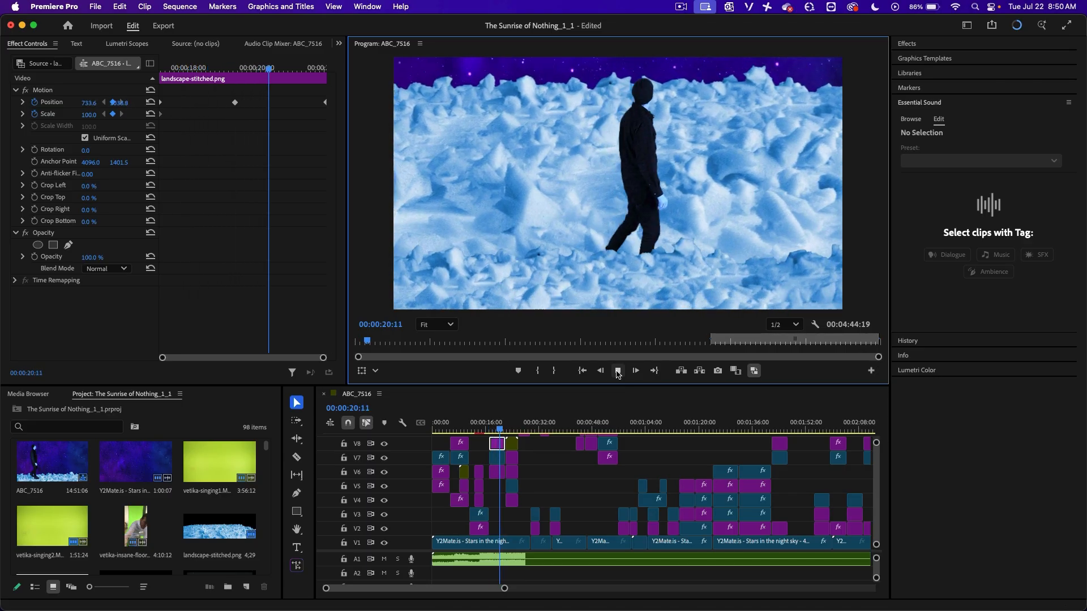
Step: Stop playback and hide tracks V8 and V6, keeping the walking clip on V7 visible over the star background
{"action": "left_click", "coordinate": [618, 371]}
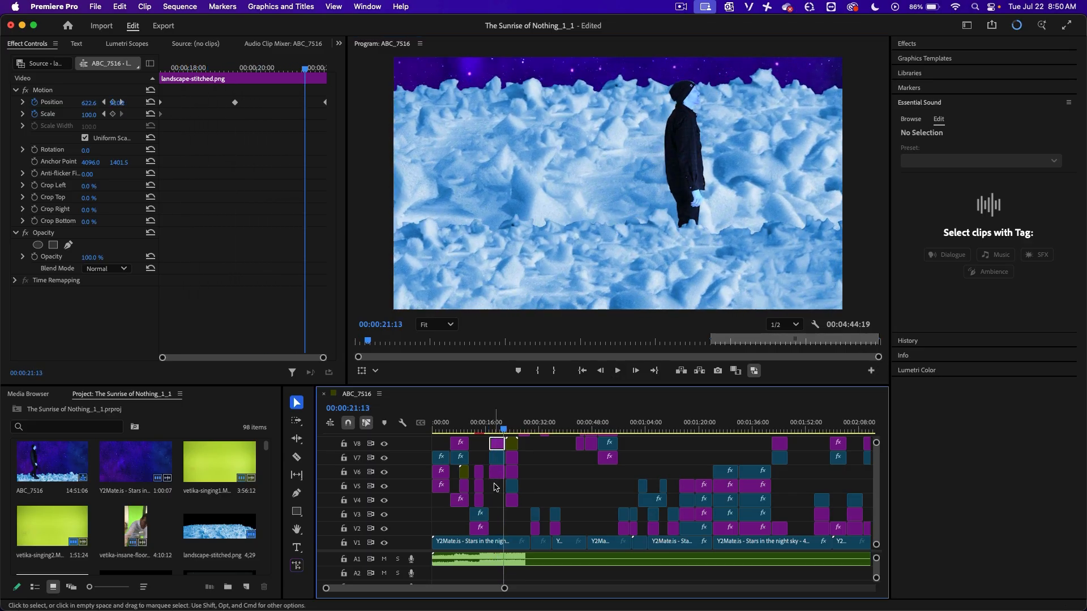
{"action": "left_click", "coordinate": [384, 444]}
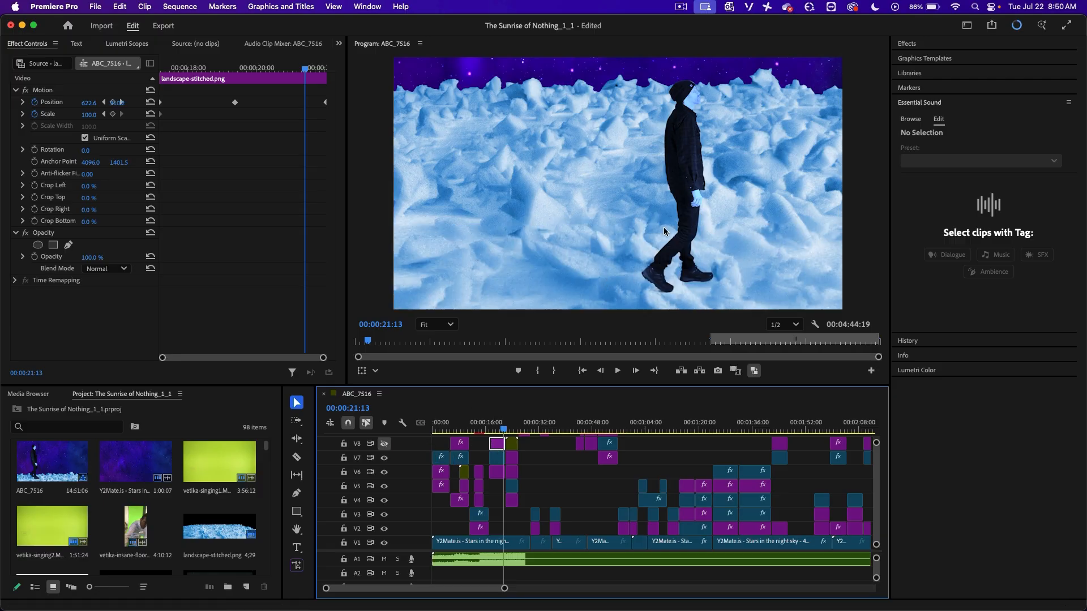
{"action": "left_click", "coordinate": [385, 459]}
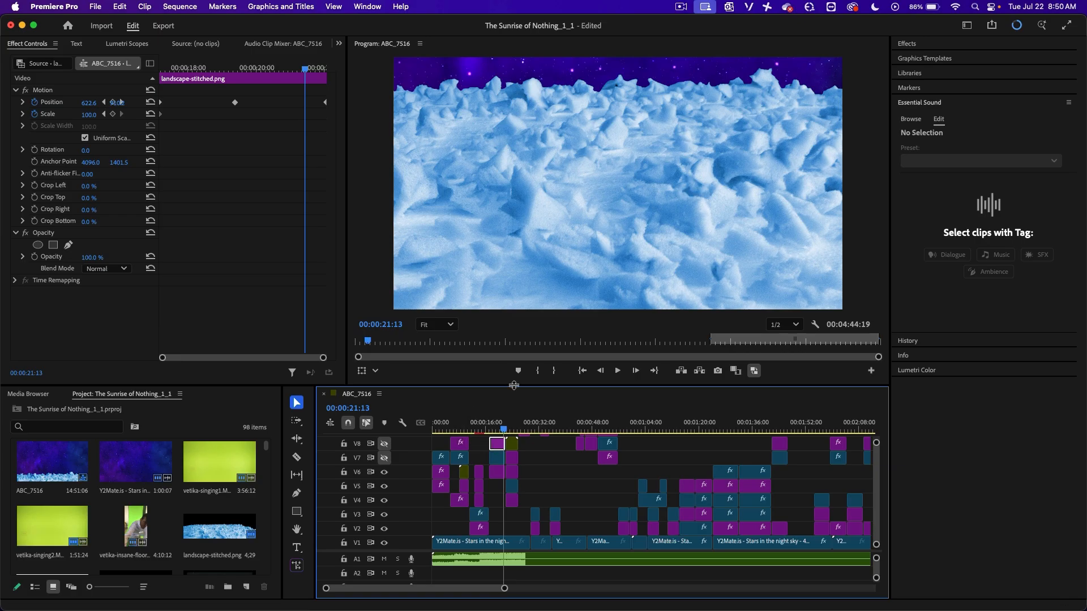
{"action": "left_click", "coordinate": [384, 473]}
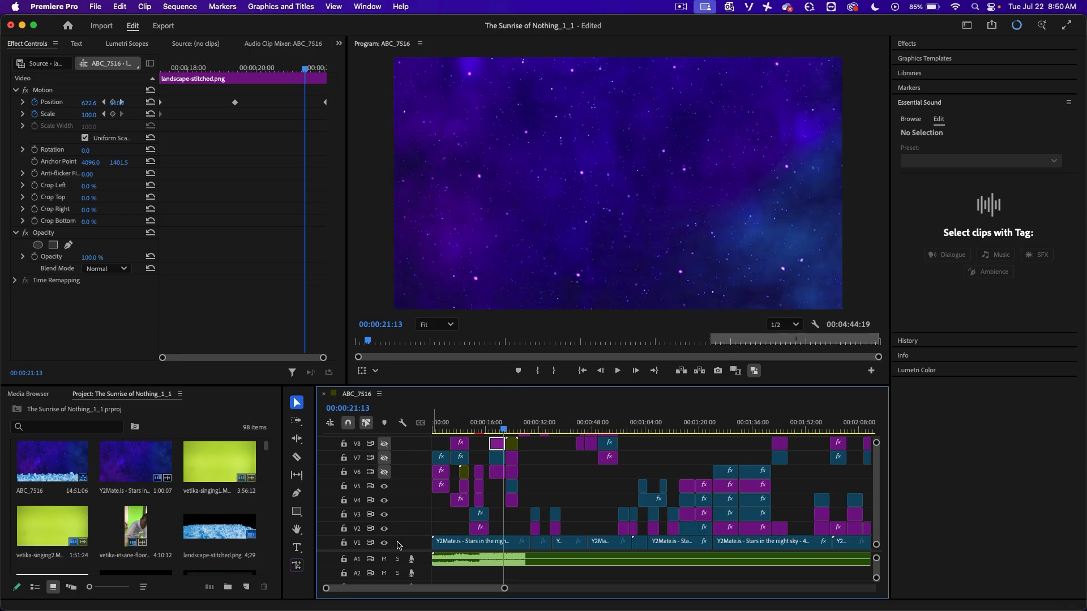
{"action": "left_click", "coordinate": [385, 458]}
Step: Disable the Ultra Key, Lumetri Color and Black & White effects on the vetika-walking.MOV clip on V7
{"action": "left_click", "coordinate": [497, 460]}
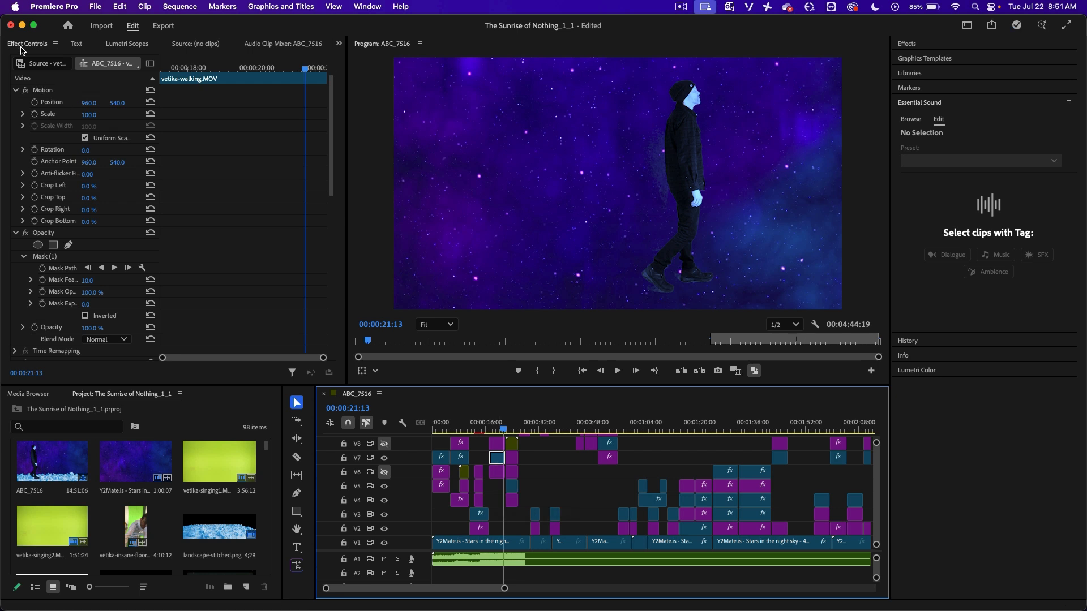
{"action": "scroll", "coordinate": [88, 225], "scroll_direction": "down", "scroll_amount": 5}
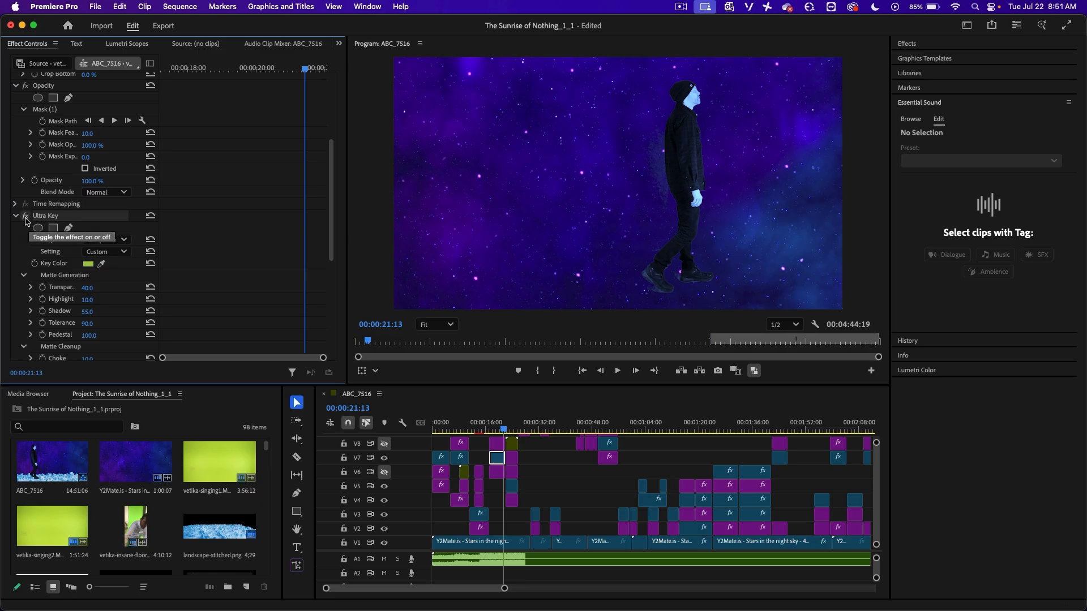
{"action": "left_click", "coordinate": [27, 219]}
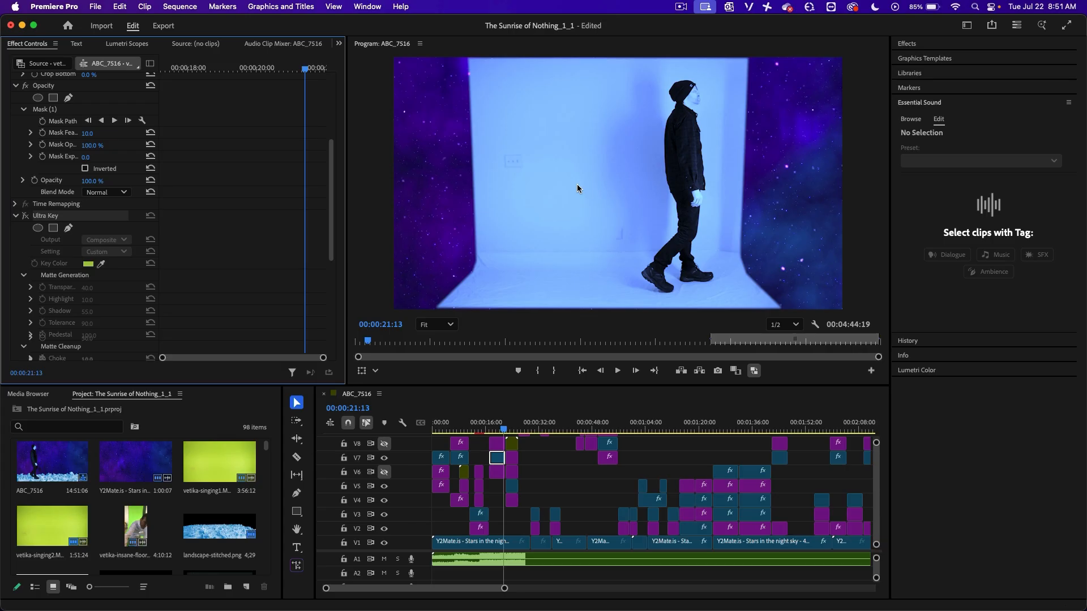
{"action": "left_click", "coordinate": [15, 217]}
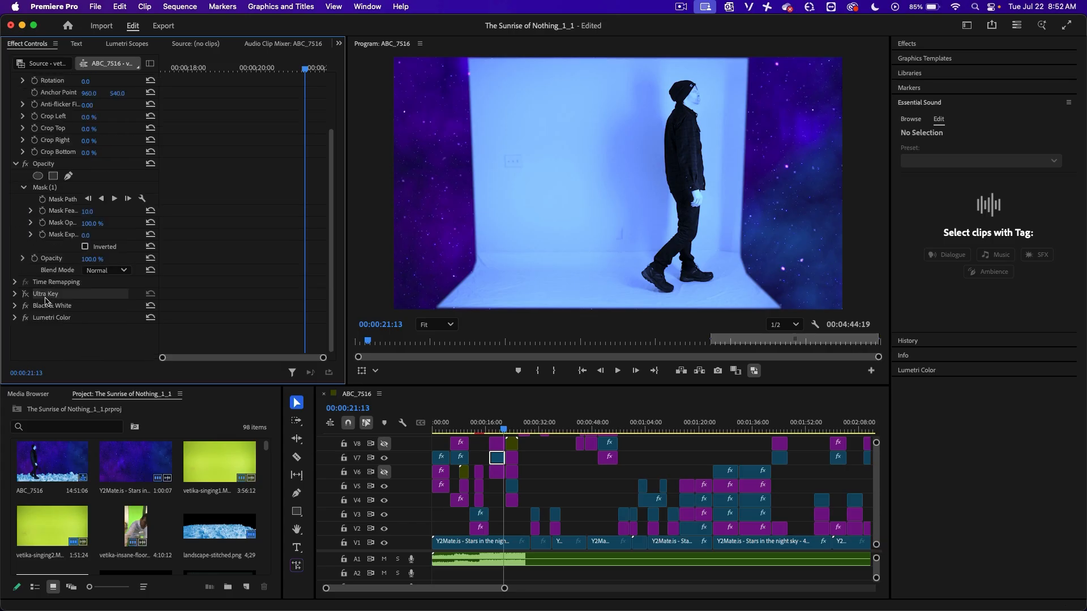
{"action": "left_click", "coordinate": [25, 317]}
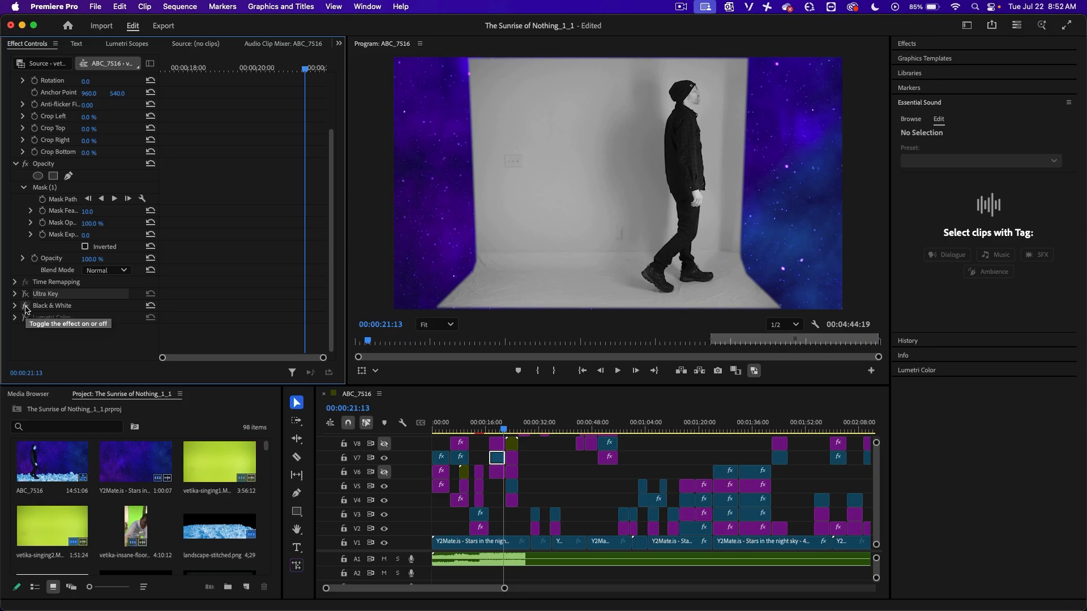
{"action": "left_click", "coordinate": [26, 306]}
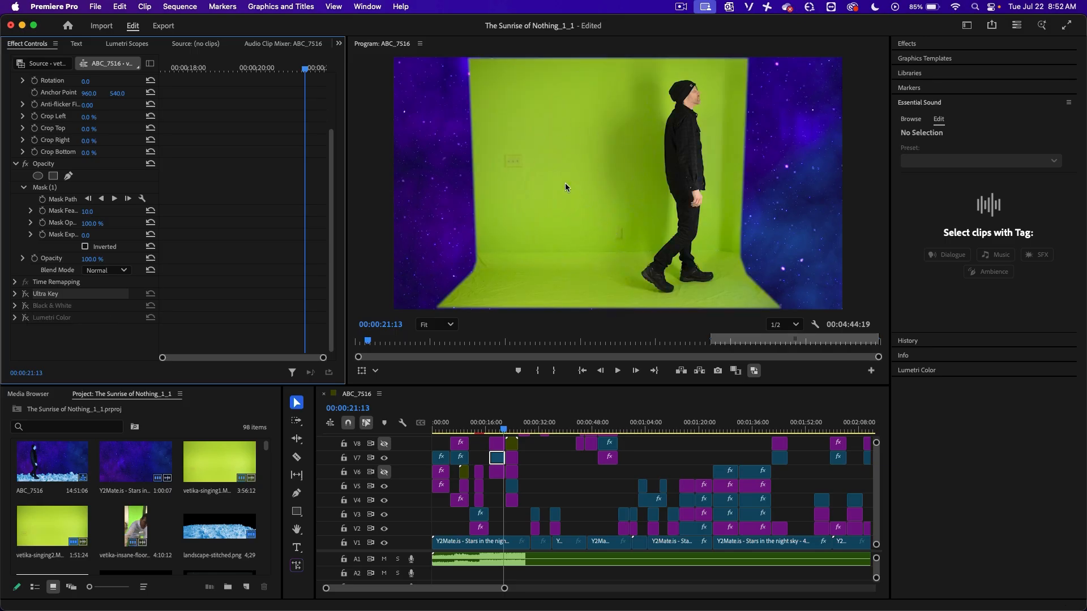
Step: Delete the walking clip's existing opacity mask and play the clip from about 00:00:17:05 to check the full walk
{"action": "left_click", "coordinate": [71, 189]}
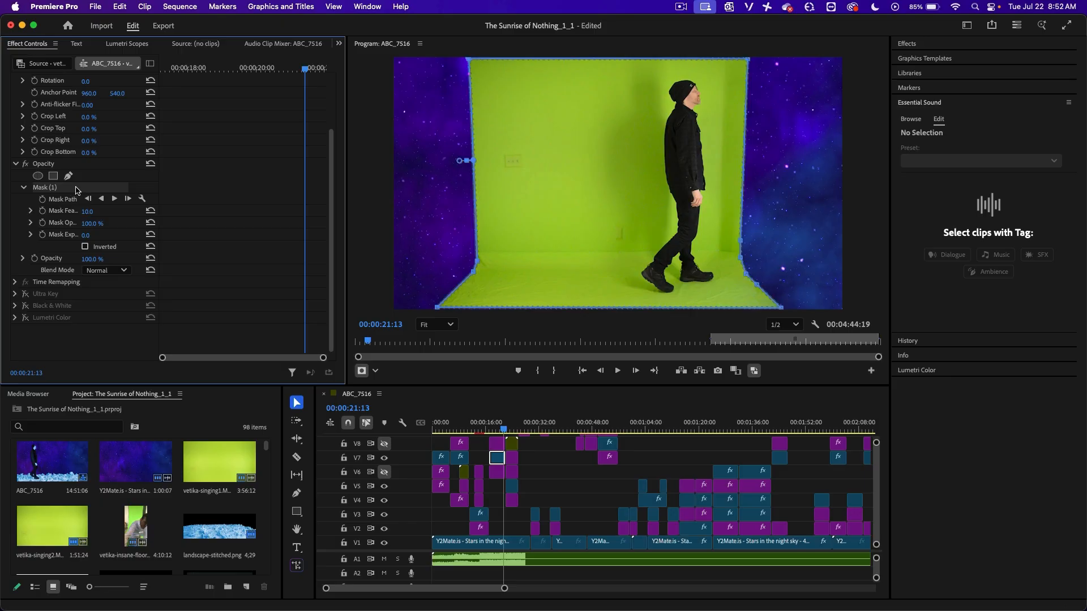
{"action": "key", "text": "Delete"}
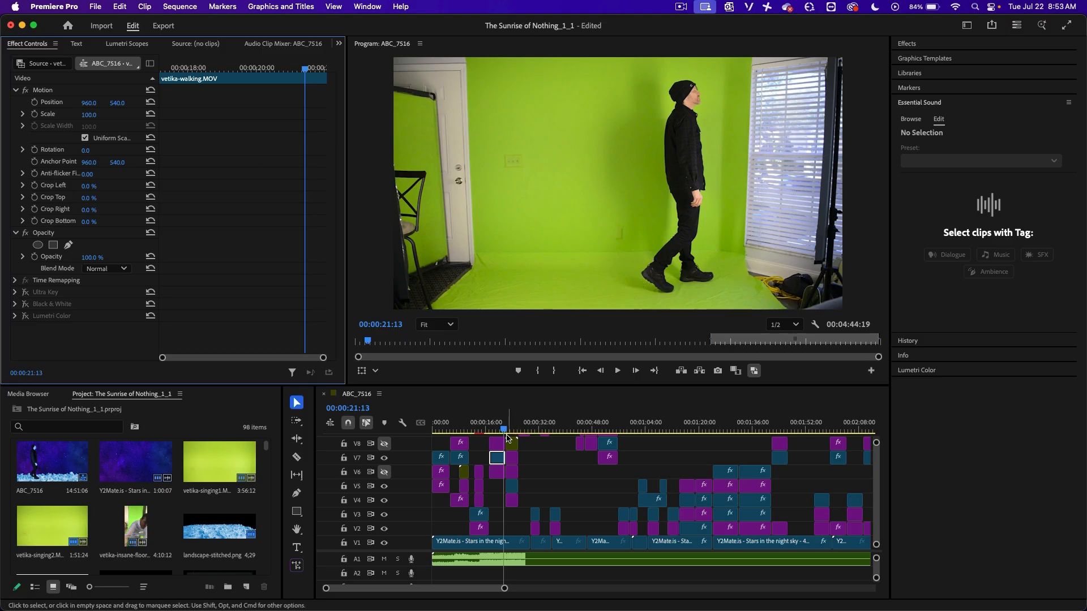
{"action": "left_click", "coordinate": [489, 430]}
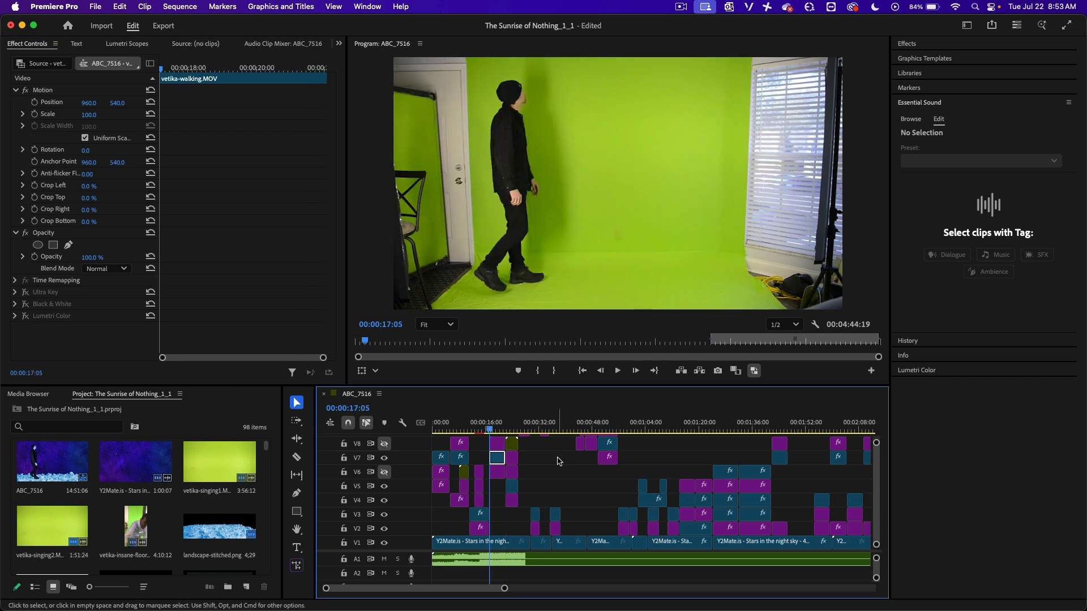
{"action": "key", "text": "space"}
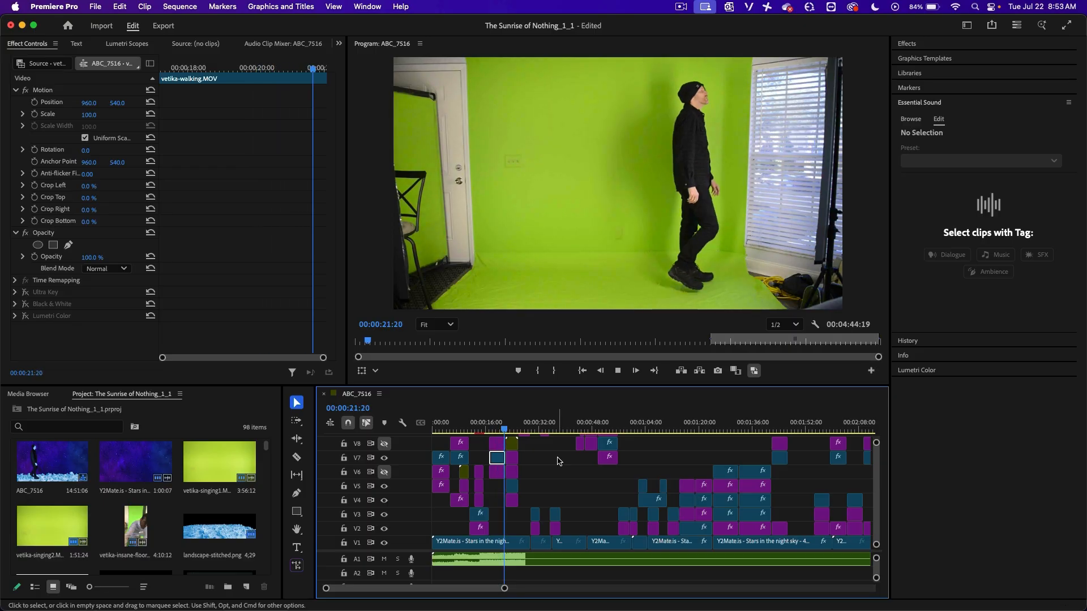
Step: Draw a closed six-point free-draw Bezier opacity mask around the green-screen wall and floor, excluding the door and window
{"action": "left_click", "coordinate": [63, 235]}
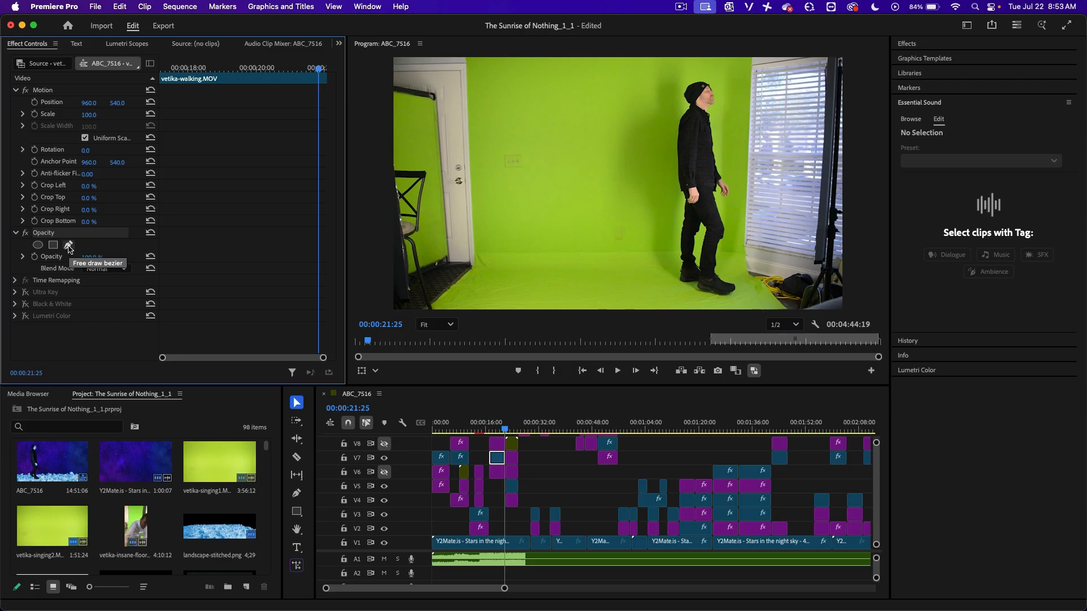
{"action": "left_click", "coordinate": [68, 245]}
{"action": "left_click", "coordinate": [468, 58]}
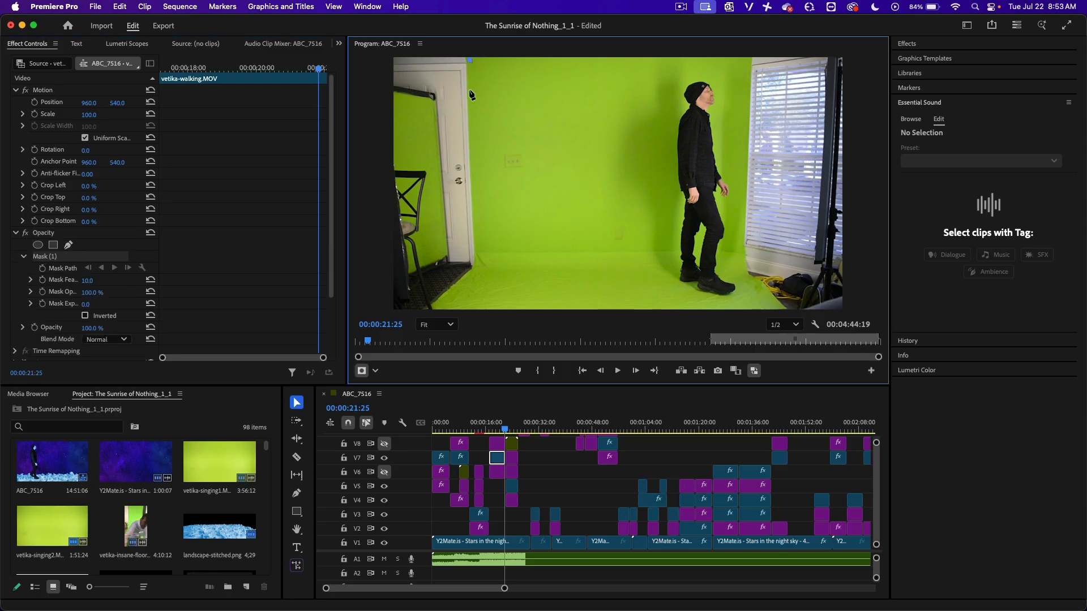
{"action": "left_click", "coordinate": [477, 268]}
{"action": "left_click", "coordinate": [437, 306]}
{"action": "left_click", "coordinate": [777, 306]}
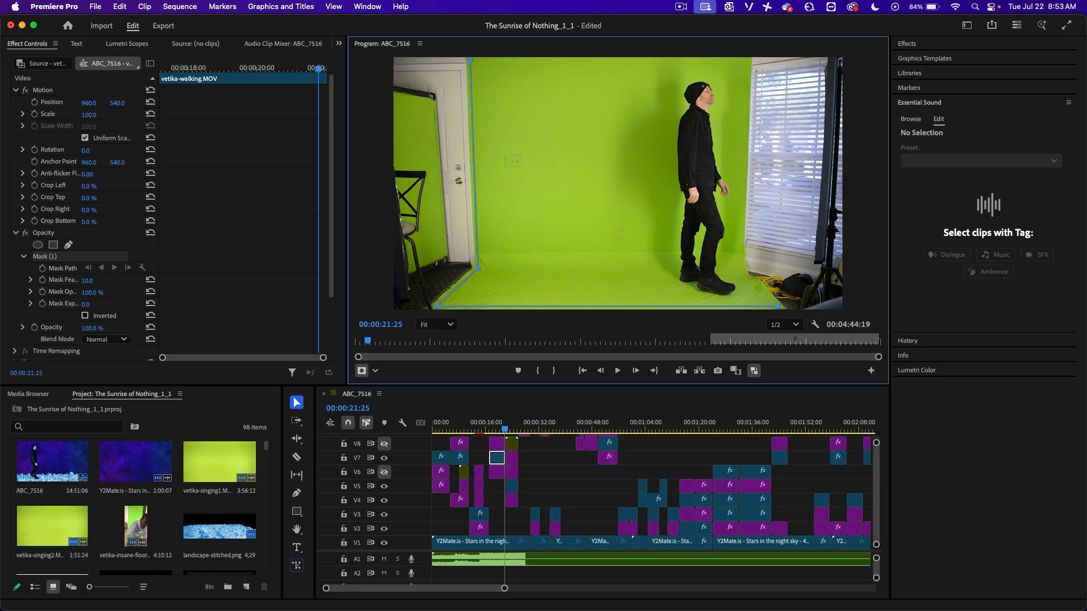
{"action": "left_click", "coordinate": [739, 270]}
{"action": "left_click", "coordinate": [745, 59]}
{"action": "left_click", "coordinate": [469, 59]}
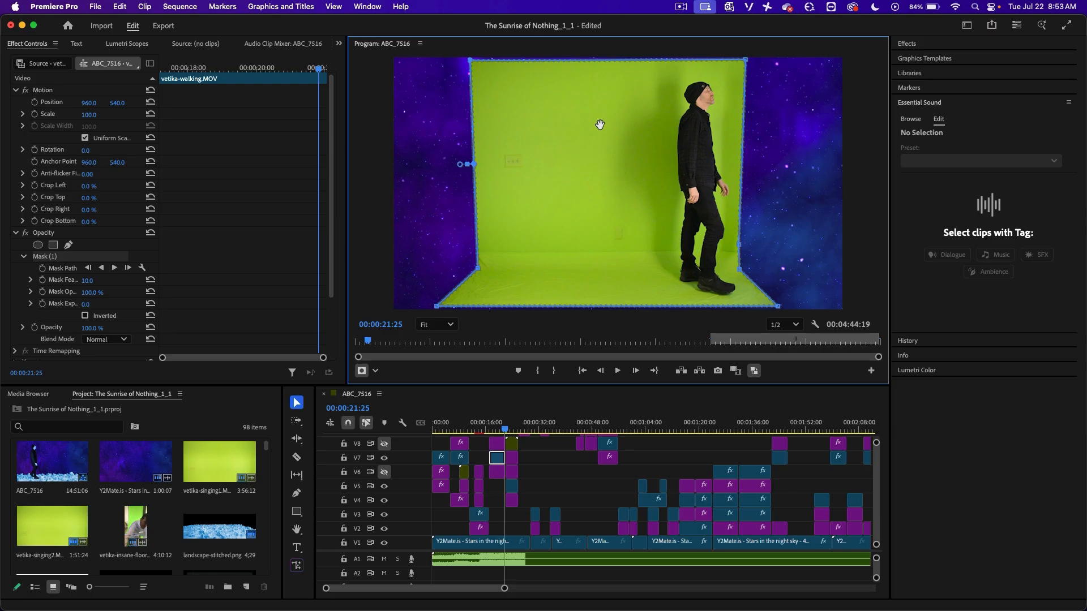
Step: Remove the Ultra Key, Black & White and Lumetri Color effects from the walking clip
{"action": "left_click", "coordinate": [15, 232]}
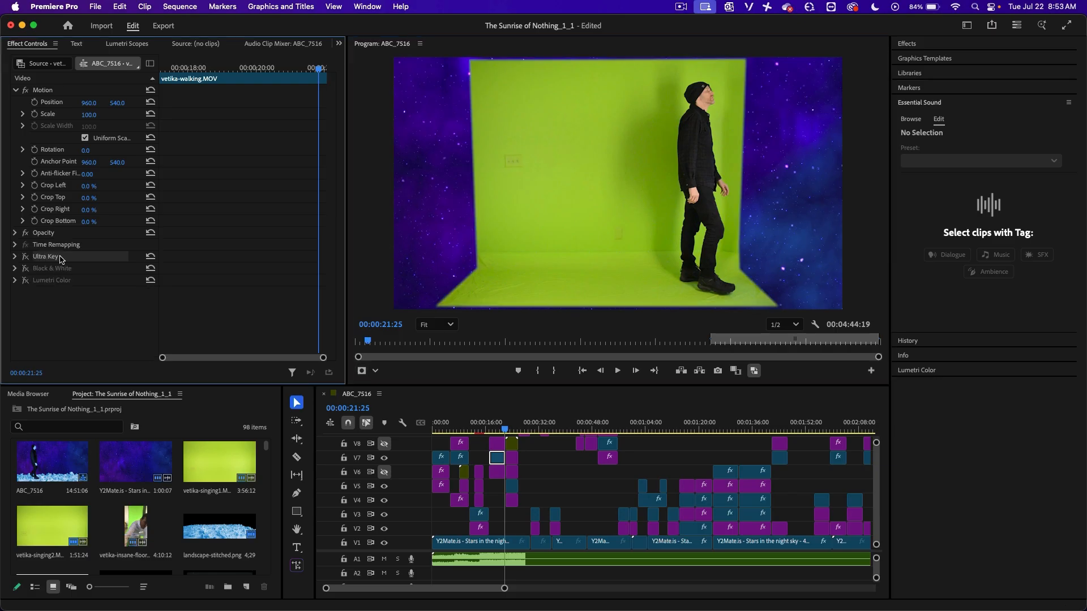
{"action": "key", "text": "Delete"}
{"action": "key", "text": "Delete"}
{"action": "left_click", "coordinate": [74, 257]}
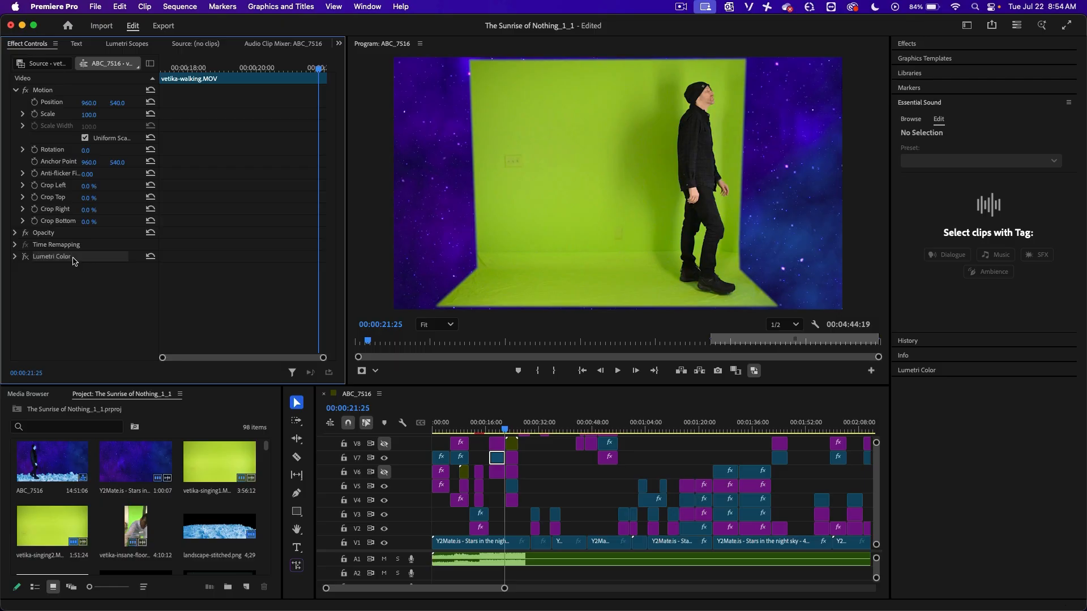
{"action": "key", "text": "Delete"}
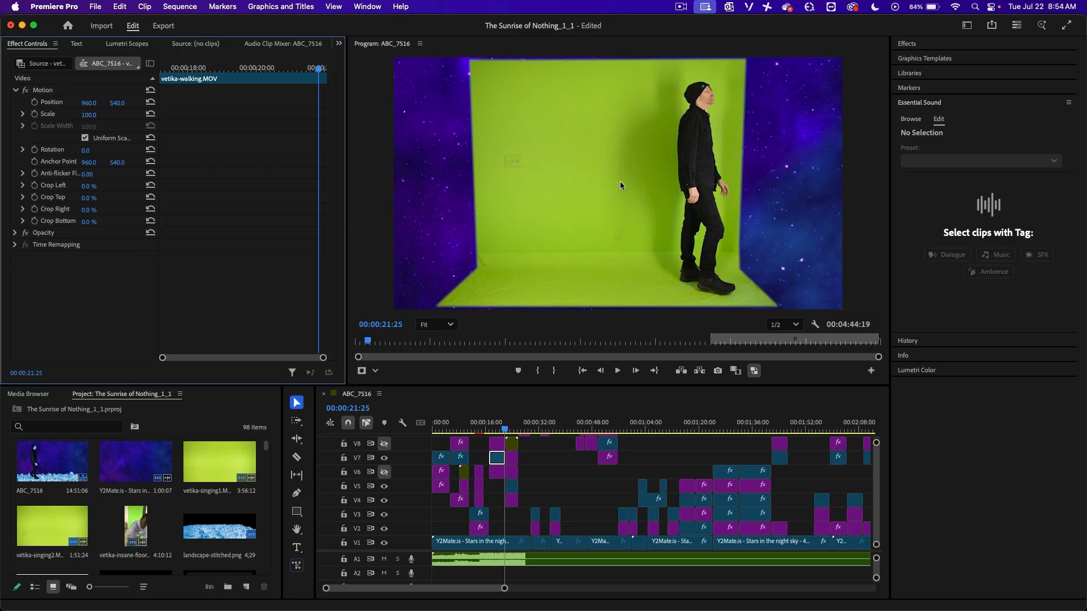
Step: Search the effects for "ultra" and apply Ultra Key to the walking clip
{"action": "left_click", "coordinate": [907, 44]}
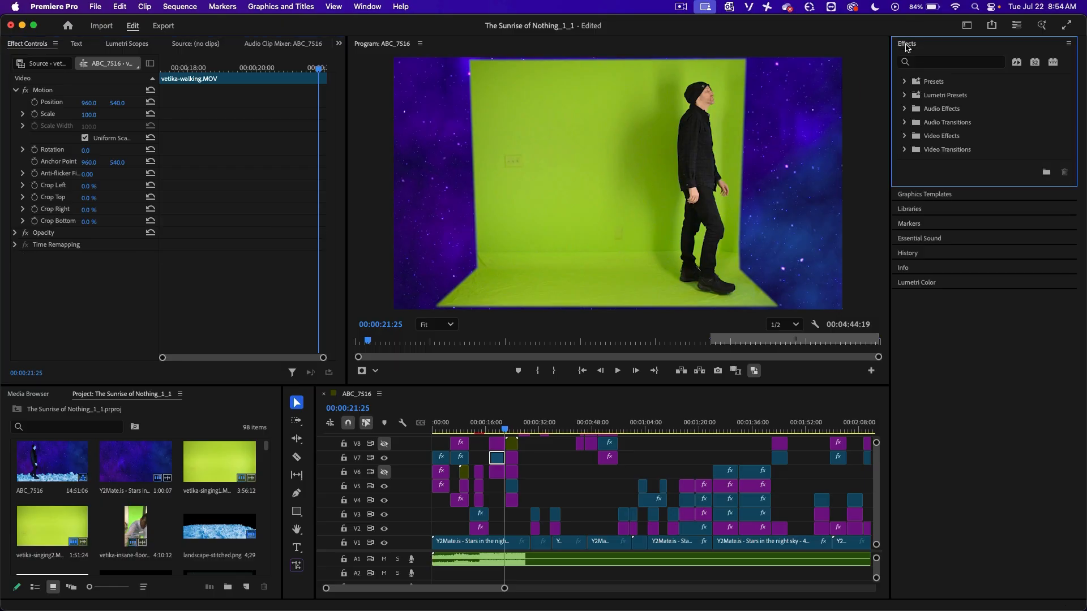
{"action": "left_click", "coordinate": [923, 63]}
{"action": "type", "text": "ultra"}
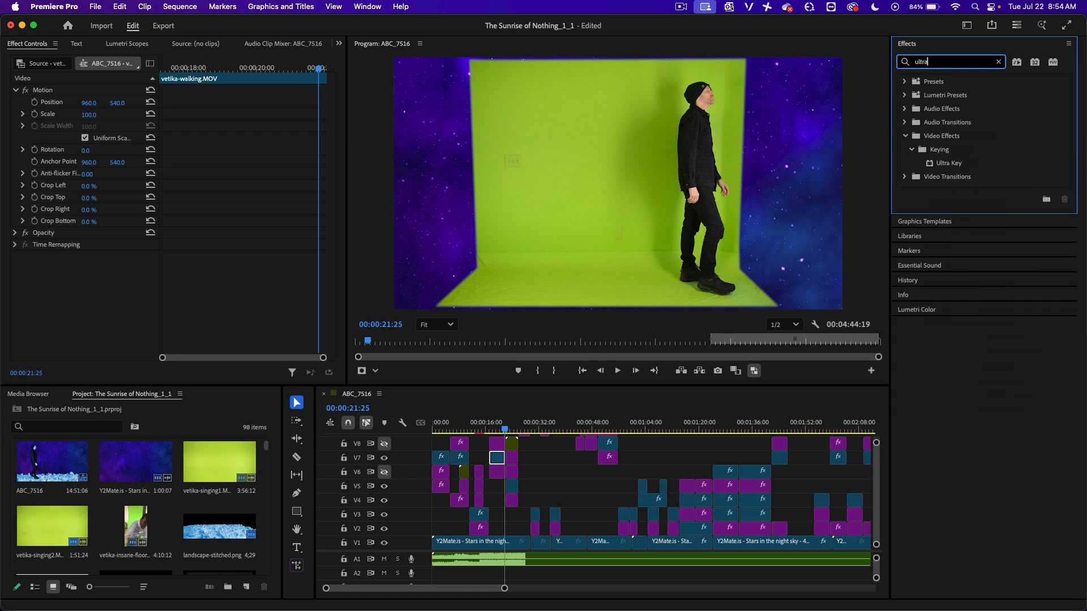
{"action": "double_click", "coordinate": [944, 164]}
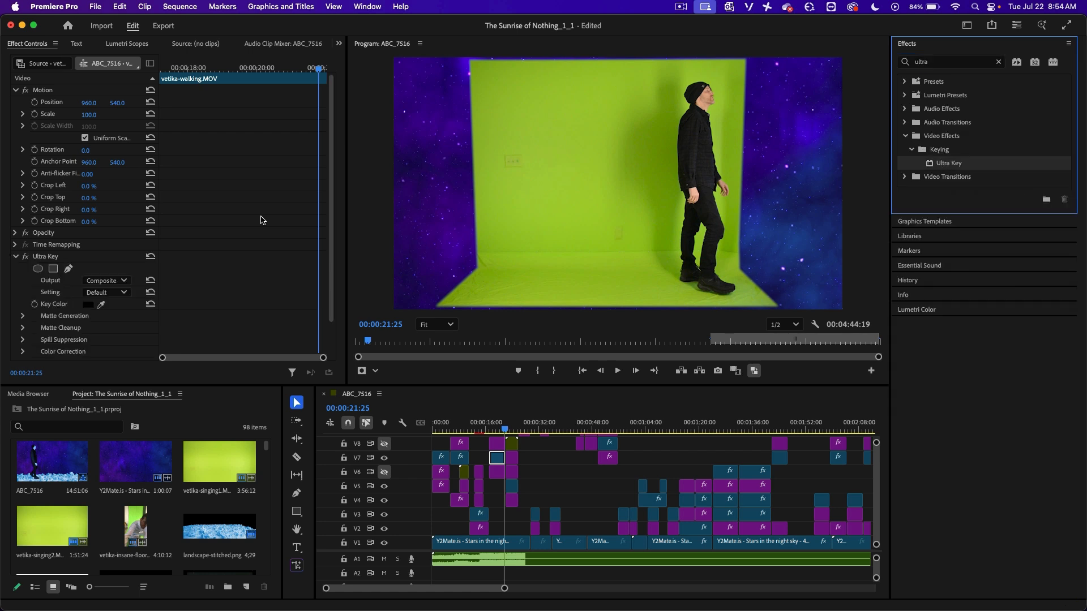
Step: Sample the green backdrop beside the walking figure as the Ultra Key key color
{"action": "left_click", "coordinate": [102, 305]}
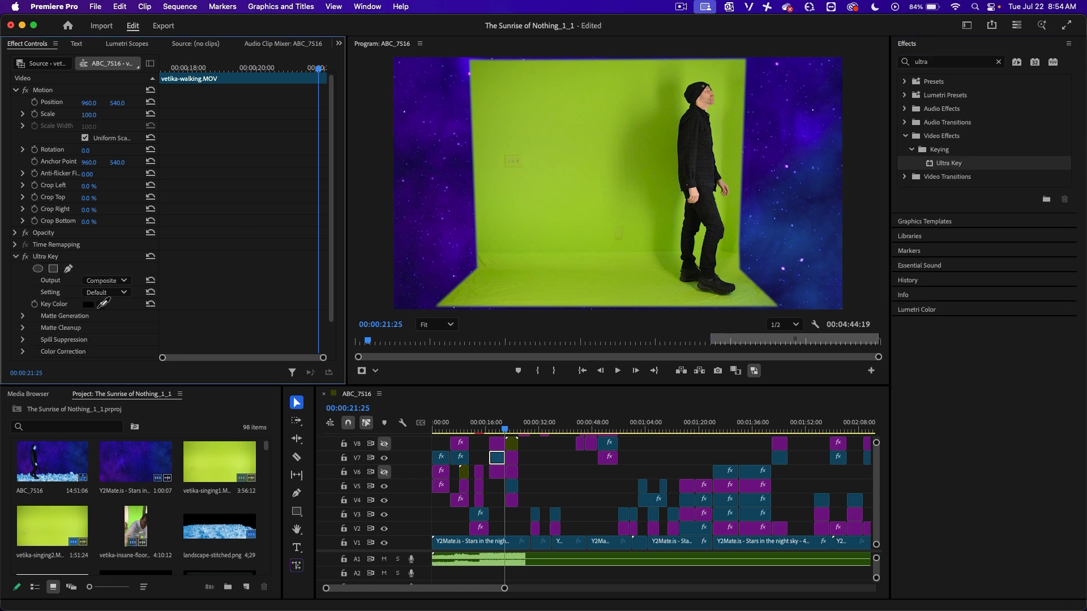
{"action": "left_click", "coordinate": [624, 157]}
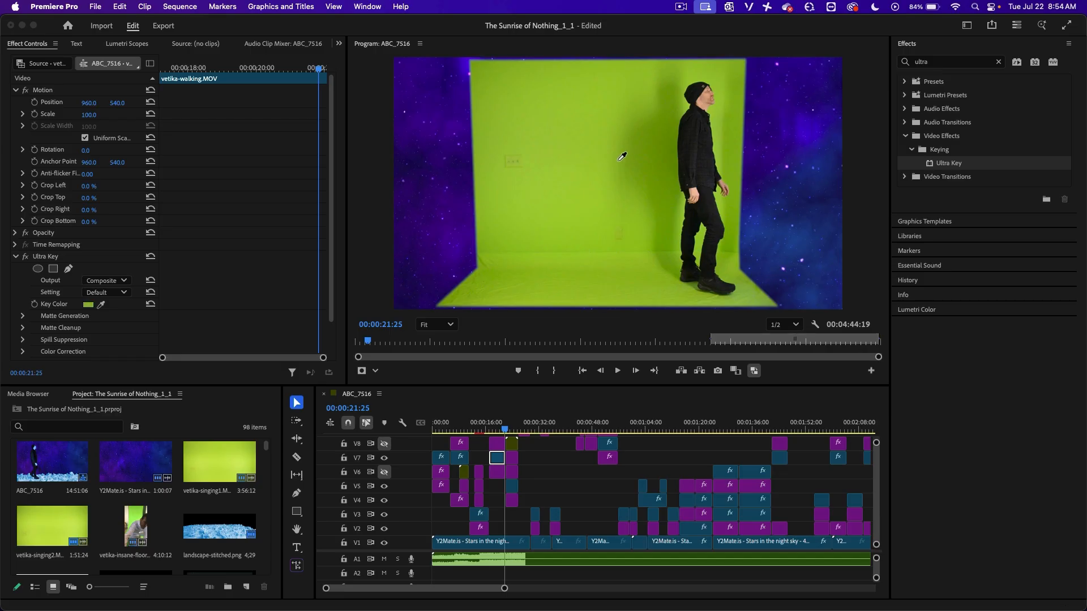
{"action": "left_click", "coordinate": [623, 156]}
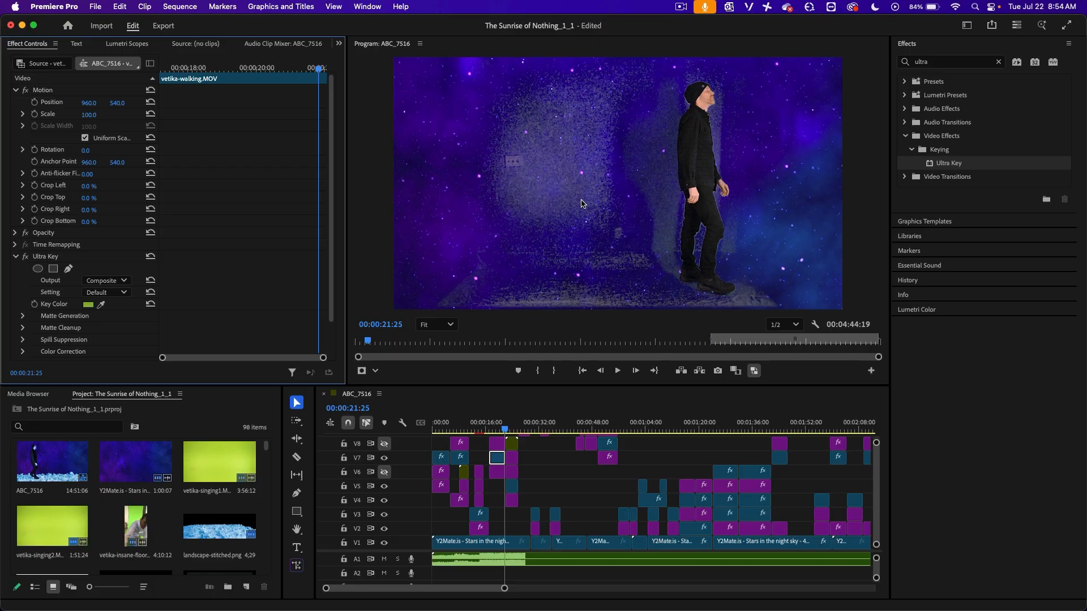
Step: Set the Ultra Key Matte Generation Pedestal to 99 and expand the Matte Cleanup settings
{"action": "scroll", "coordinate": [114, 243], "scroll_direction": "down", "scroll_amount": 2}
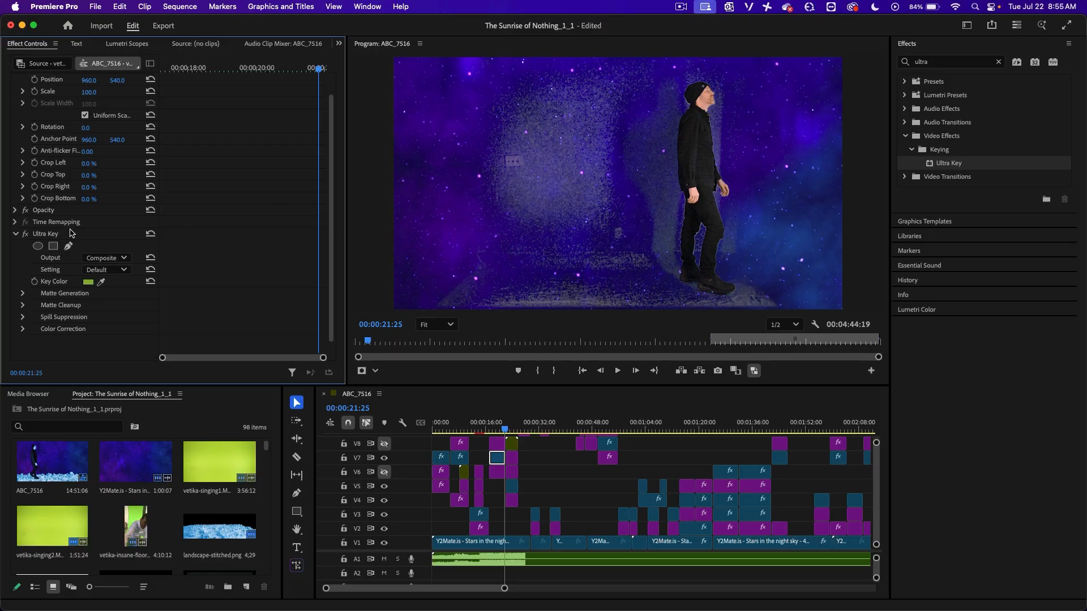
{"action": "left_click", "coordinate": [23, 293]}
{"action": "scroll", "coordinate": [31, 299], "scroll_direction": "down", "scroll_amount": 3}
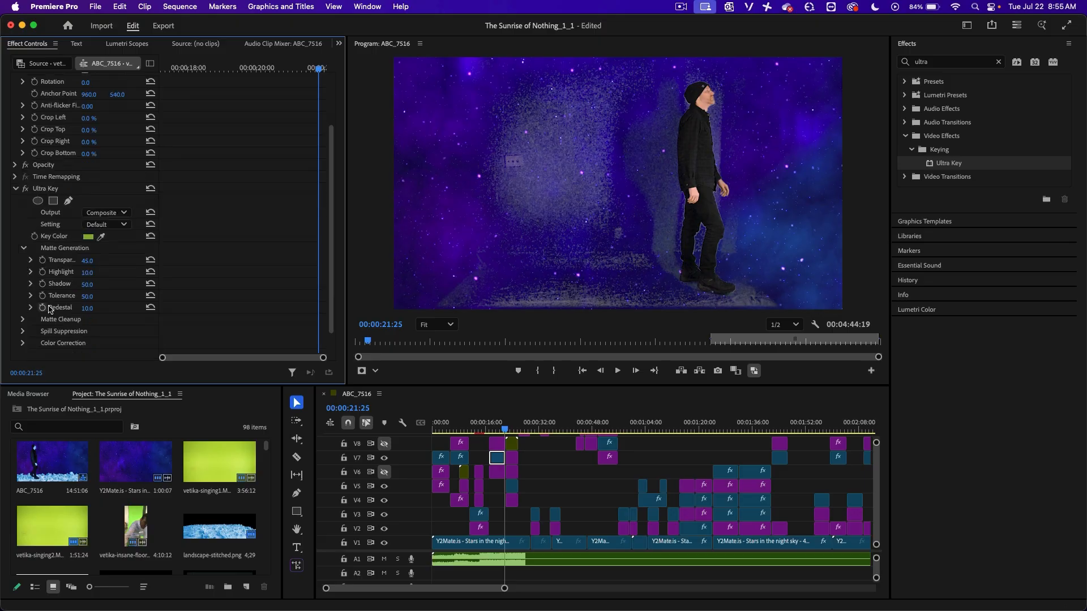
{"action": "left_click_drag", "start_coordinate": [86, 309], "coordinate": [97, 308]}
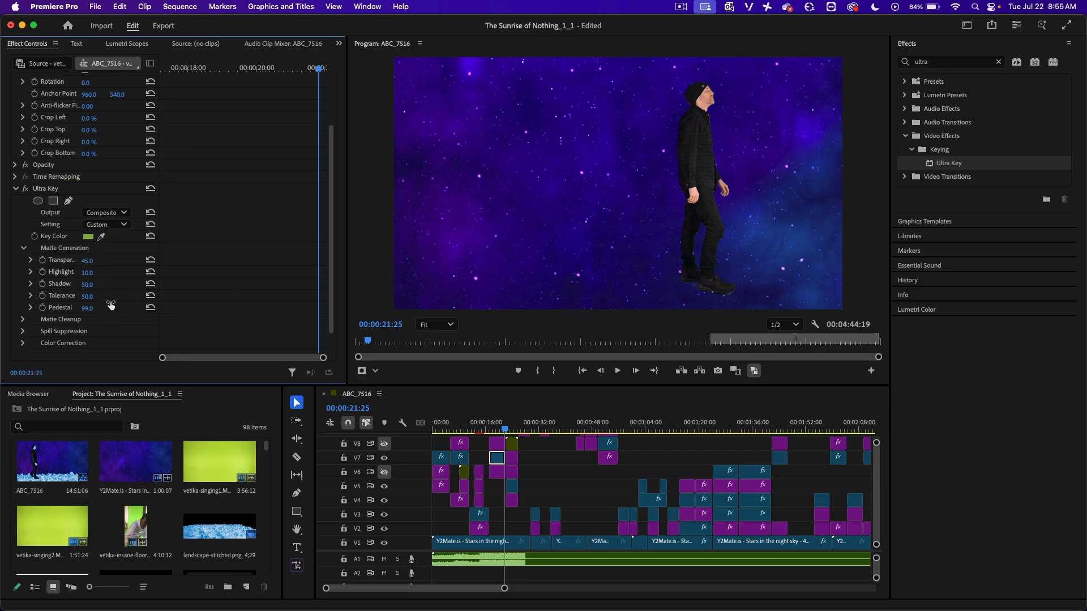
{"action": "left_click", "coordinate": [70, 320]}
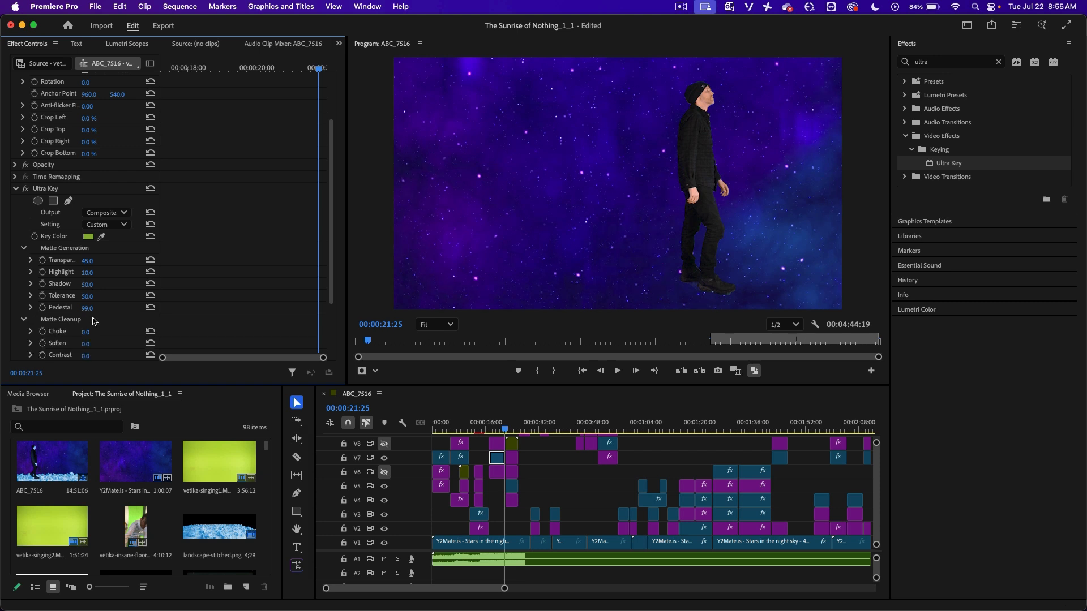
{"action": "scroll", "coordinate": [95, 321], "scroll_direction": "down", "scroll_amount": 3}
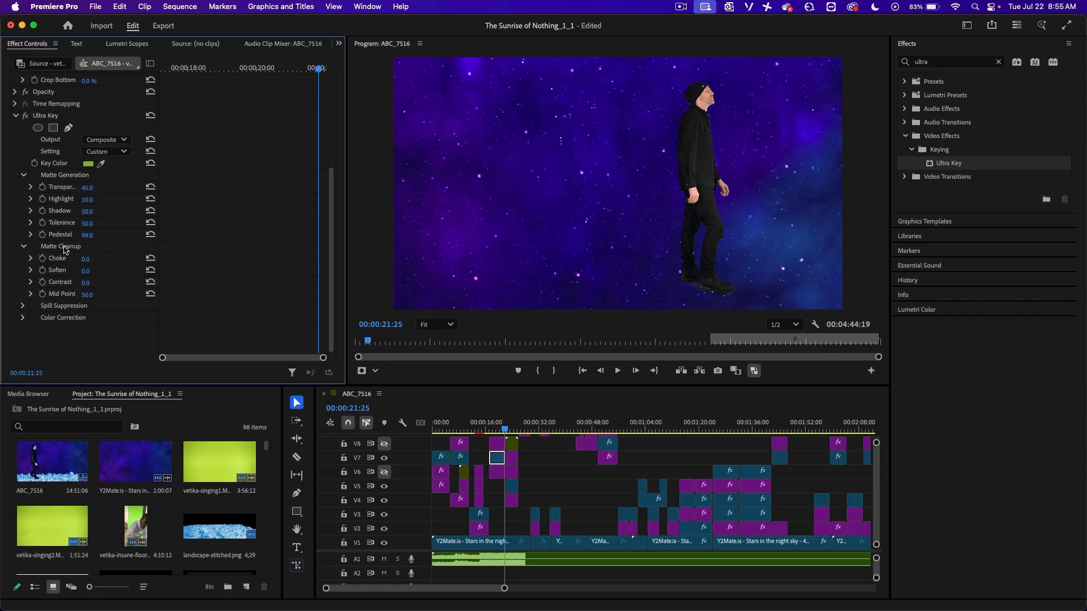
Step: Show tracks V6 and V8 again so both snowy landscape layers surround the walking figure
{"action": "left_click", "coordinate": [385, 472]}
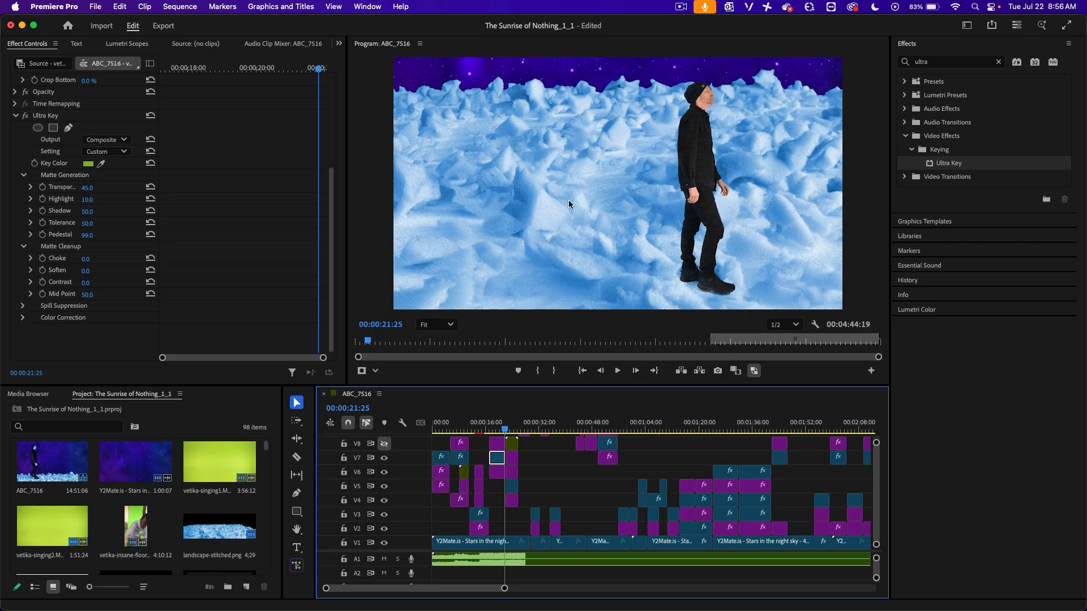
{"action": "left_click", "coordinate": [384, 443]}
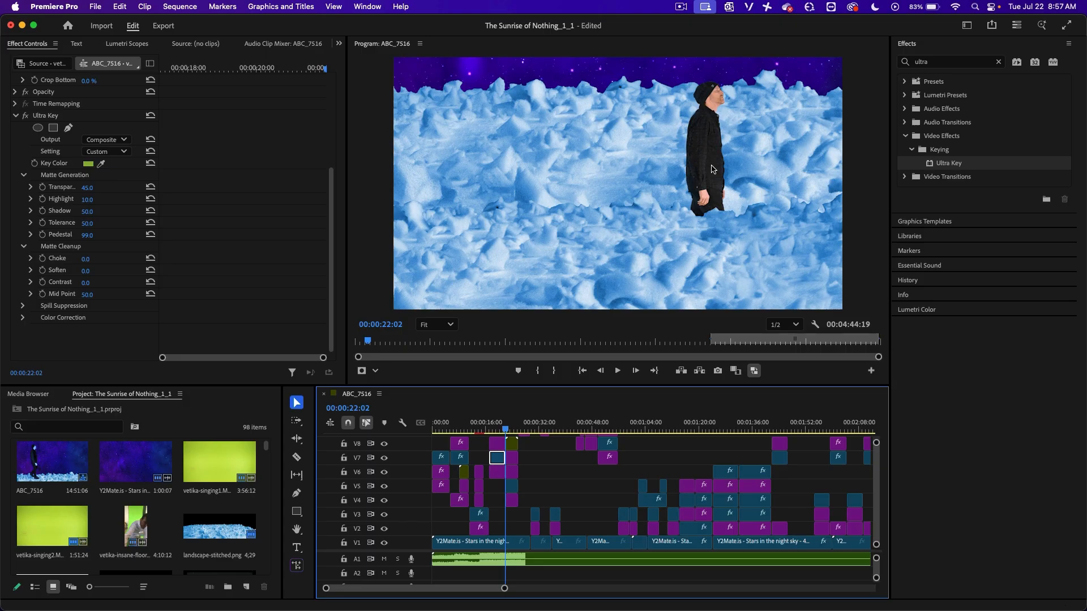
Step: Search the effects for "black" and apply the Black & White effect to the keyed walking clip
{"action": "left_click", "coordinate": [934, 66]}
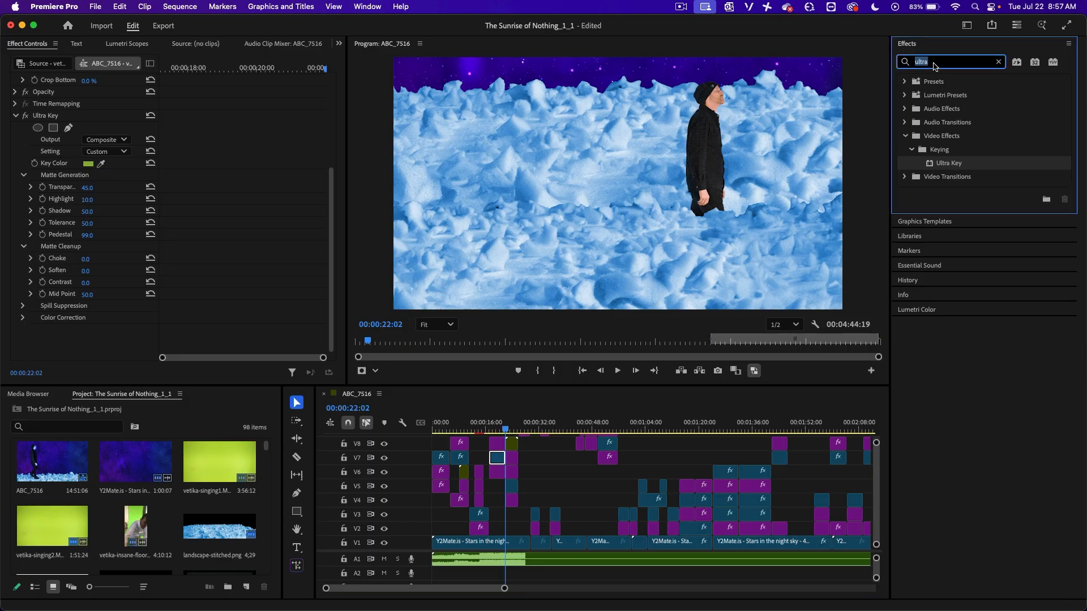
{"action": "type", "text": "black"}
{"action": "scroll", "coordinate": [965, 236], "scroll_direction": "down", "scroll_amount": 2}
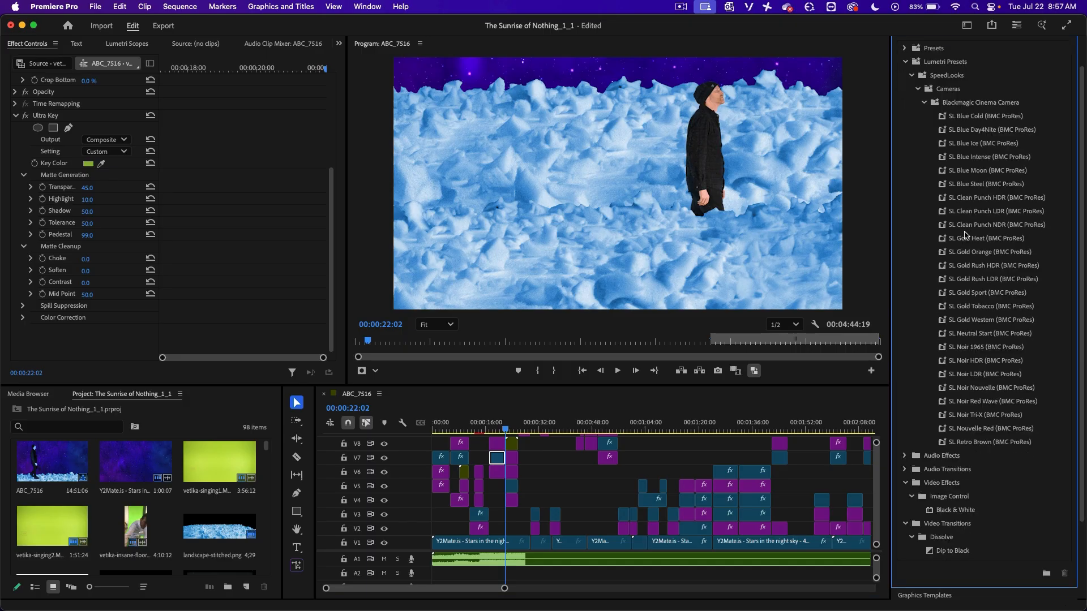
{"action": "double_click", "coordinate": [950, 514]}
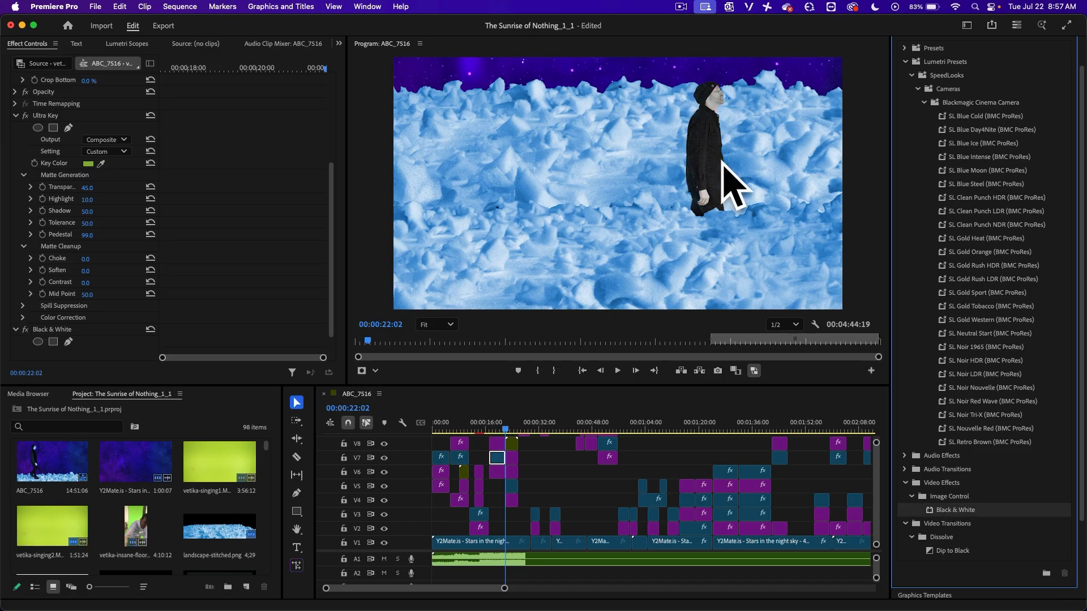
{"action": "left_click", "coordinate": [47, 329]}
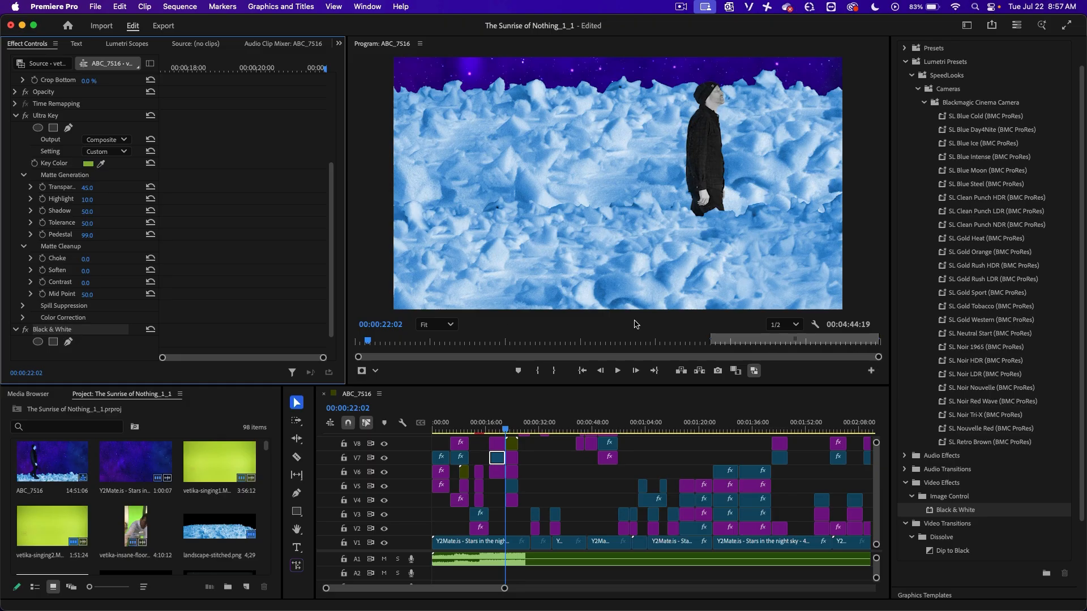
Step: Cool the walking figure to match the blue snow by setting its Lumetri Color Temperature to -100
{"action": "scroll", "coordinate": [934, 73], "scroll_direction": "up", "scroll_amount": 2}
{"action": "left_click", "coordinate": [911, 45]}
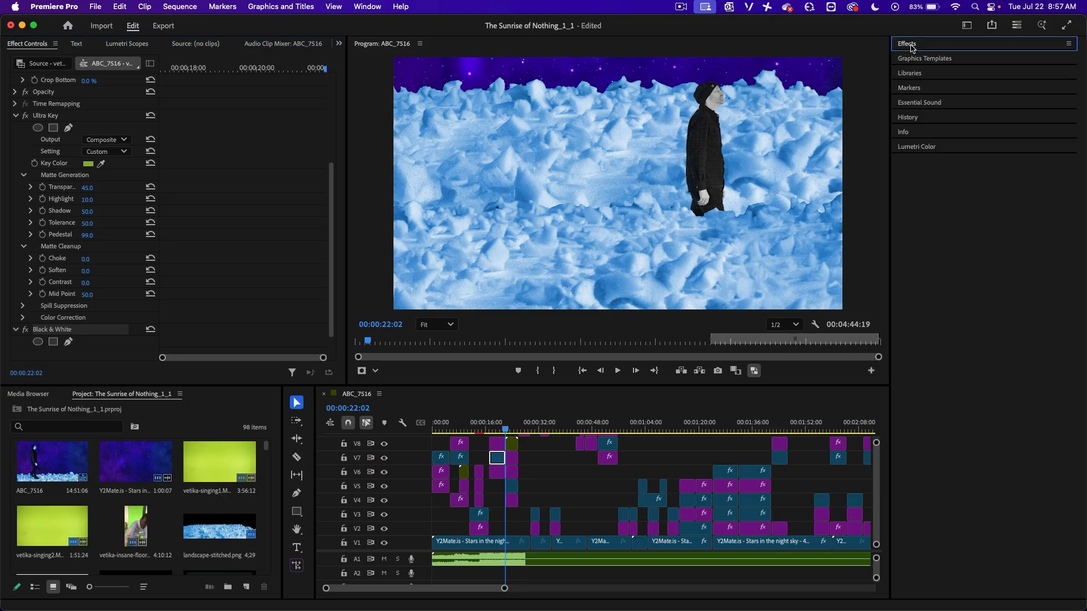
{"action": "left_click", "coordinate": [924, 149]}
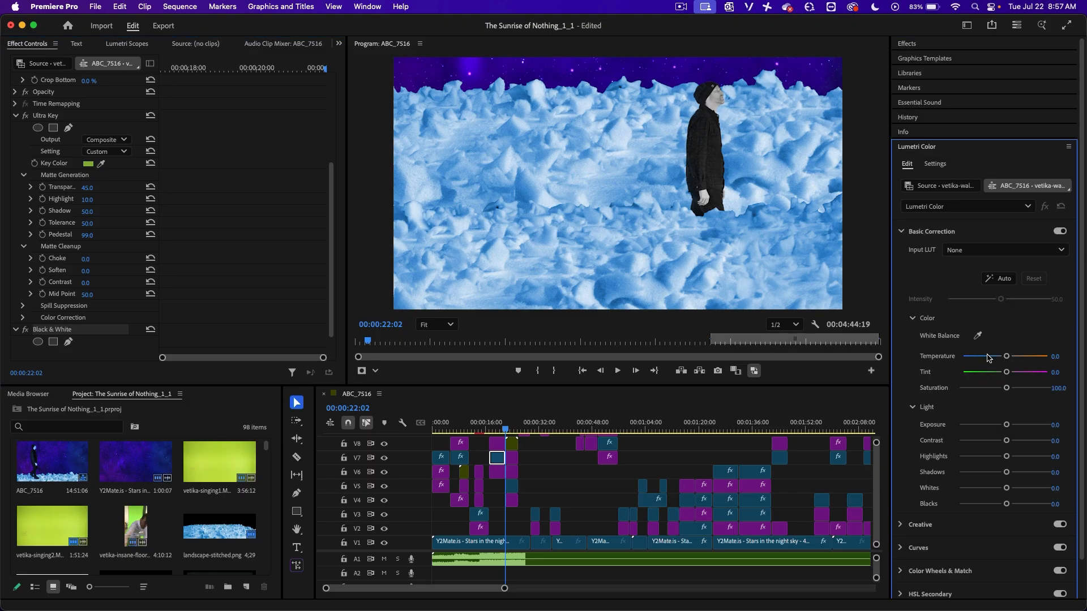
{"action": "left_click_drag", "start_coordinate": [1006, 358], "coordinate": [933, 358]}
{"action": "scroll", "coordinate": [105, 323], "scroll_direction": "down", "scroll_amount": 5}
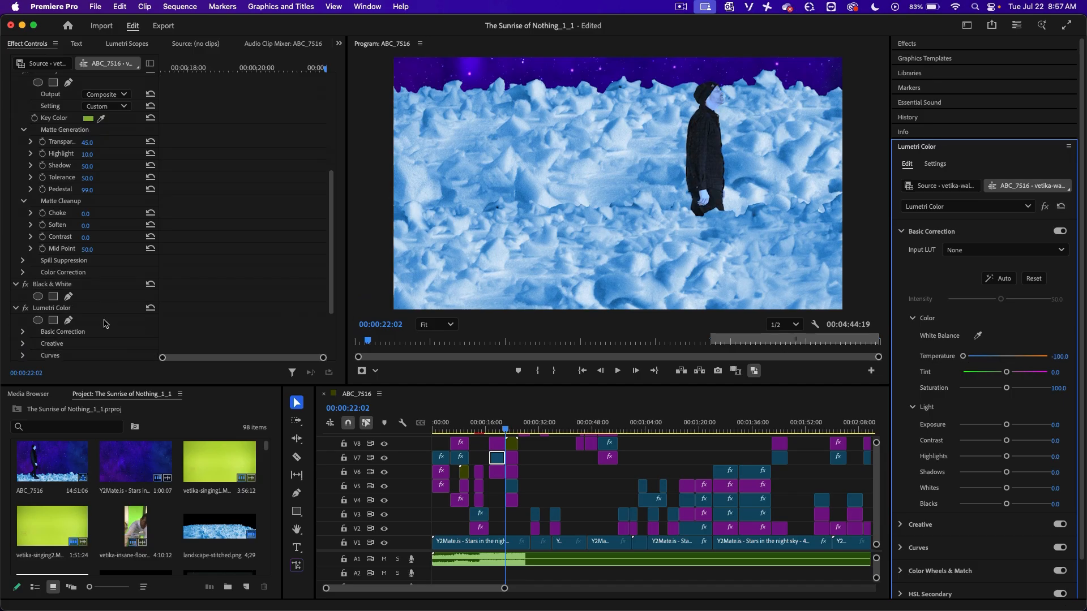
{"action": "left_click", "coordinate": [78, 238]}
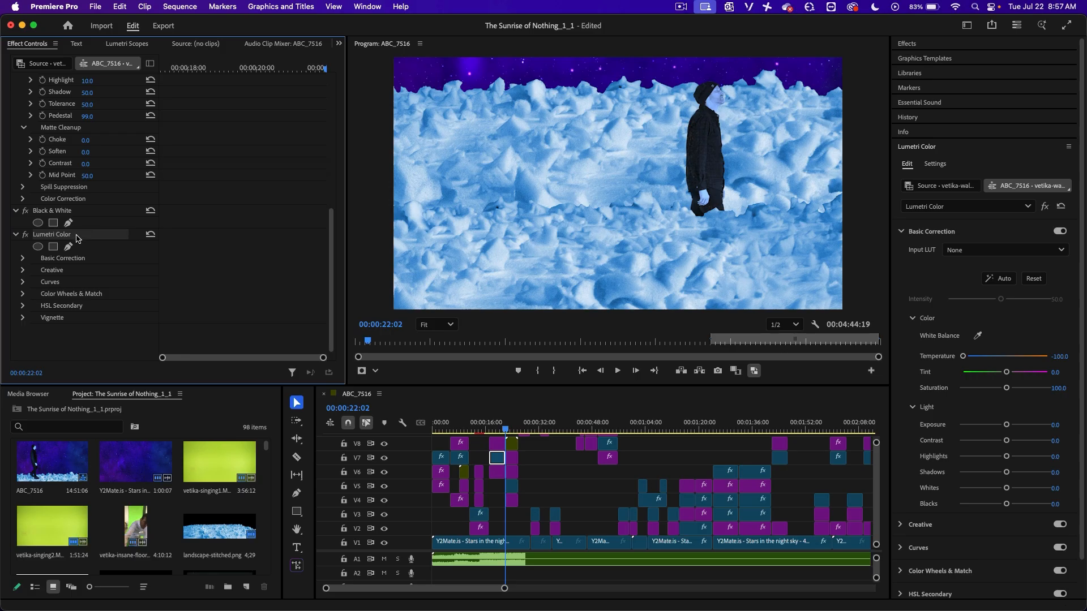
Step: Play the composite from near the start of the walking clip to review the keyed and color-matched figure
{"action": "left_click", "coordinate": [490, 429]}
{"action": "key", "text": "space"}
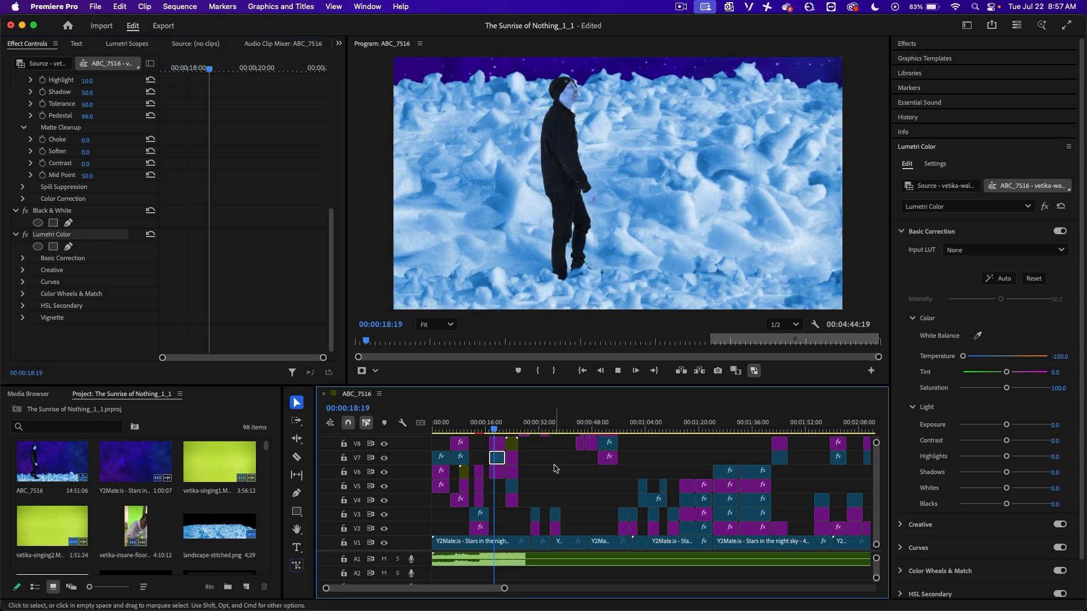